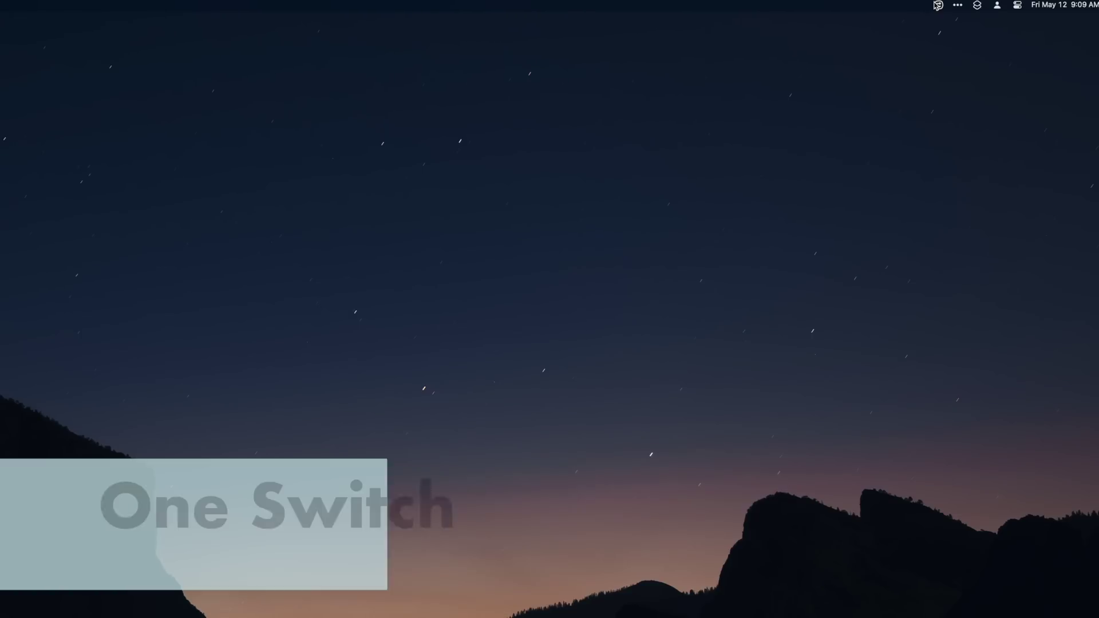
Step: Turn on One Switch's Keep Awake indefinitely and open its Preferences window
{"action": "left_click", "coordinate": [939, 5]}
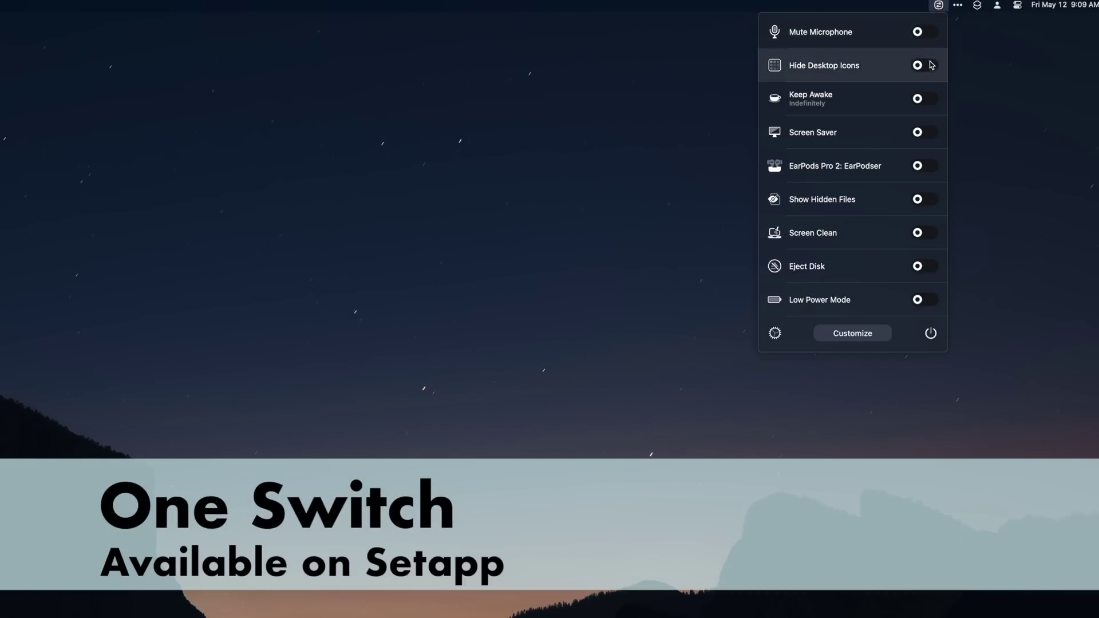
{"action": "left_click", "coordinate": [931, 100]}
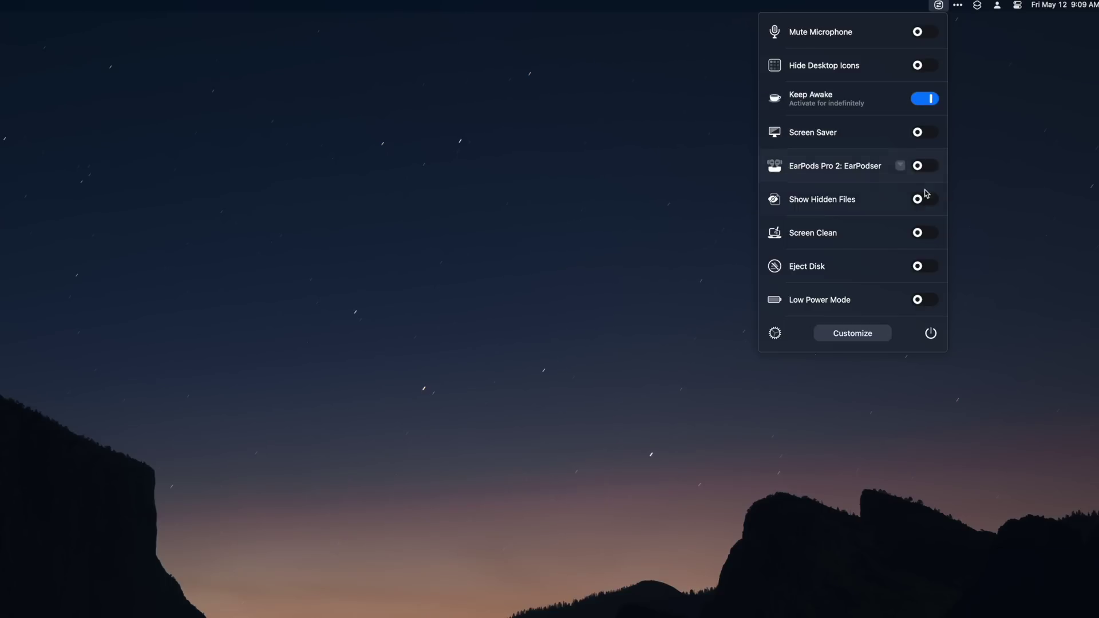
{"action": "left_click", "coordinate": [779, 334]}
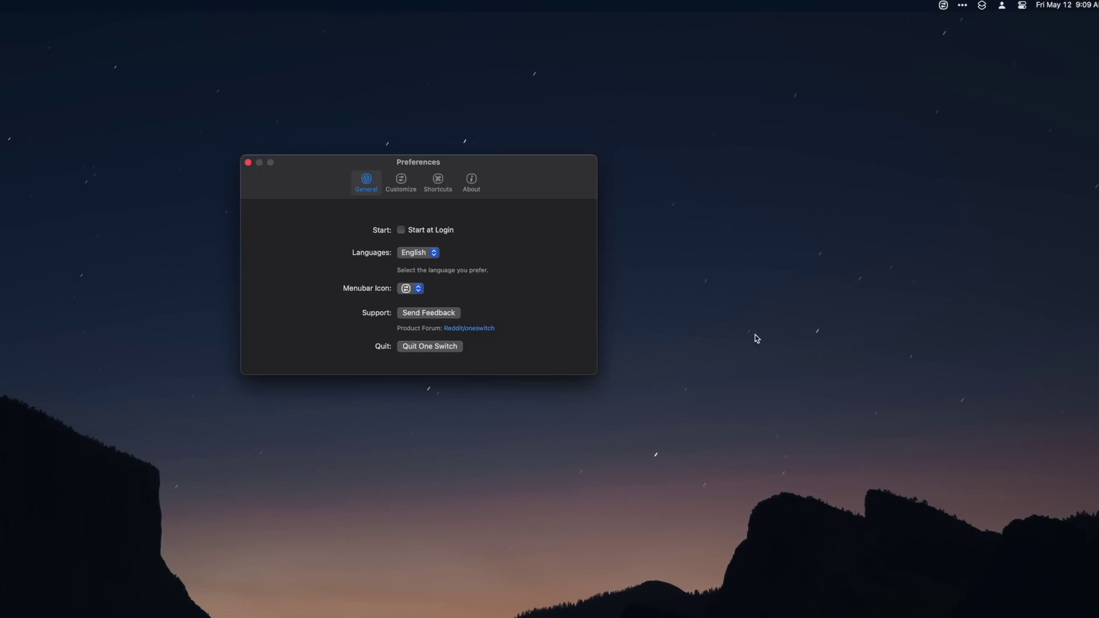
Step: Review the Customize list of switches that can be added or removed in One Switch
{"action": "left_click", "coordinate": [397, 184]}
{"action": "scroll", "coordinate": [371, 262], "scroll_direction": "down", "scroll_amount": 2}
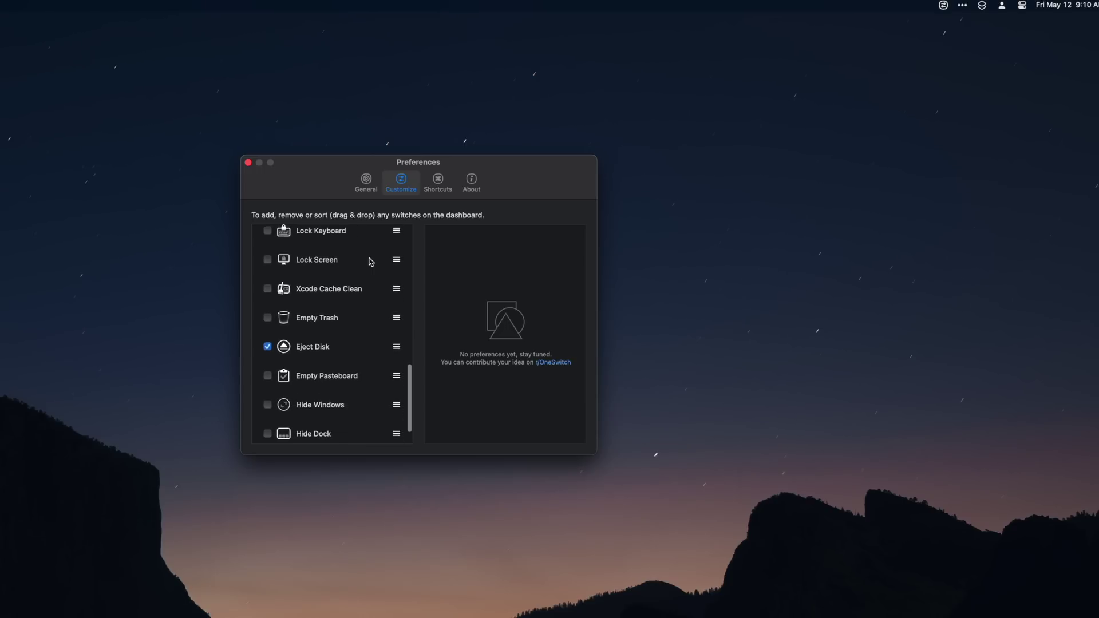
{"action": "scroll", "coordinate": [371, 261], "scroll_direction": "down", "scroll_amount": 1}
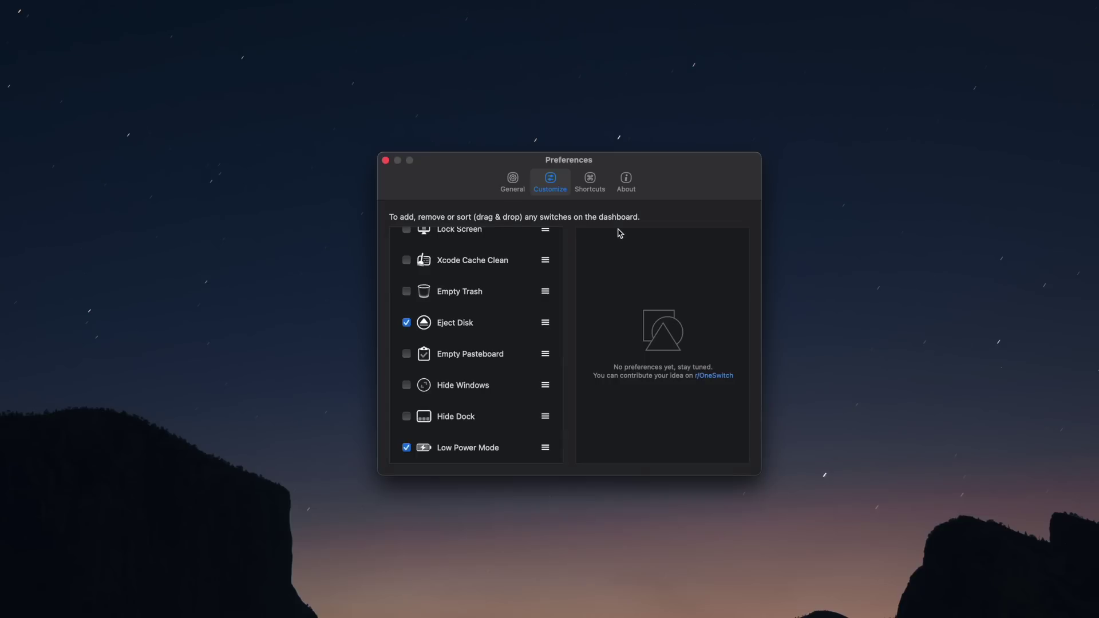
Step: Check each switch's keyboard shortcut, then open the Work folder in SideNotes
{"action": "left_click", "coordinate": [590, 182]}
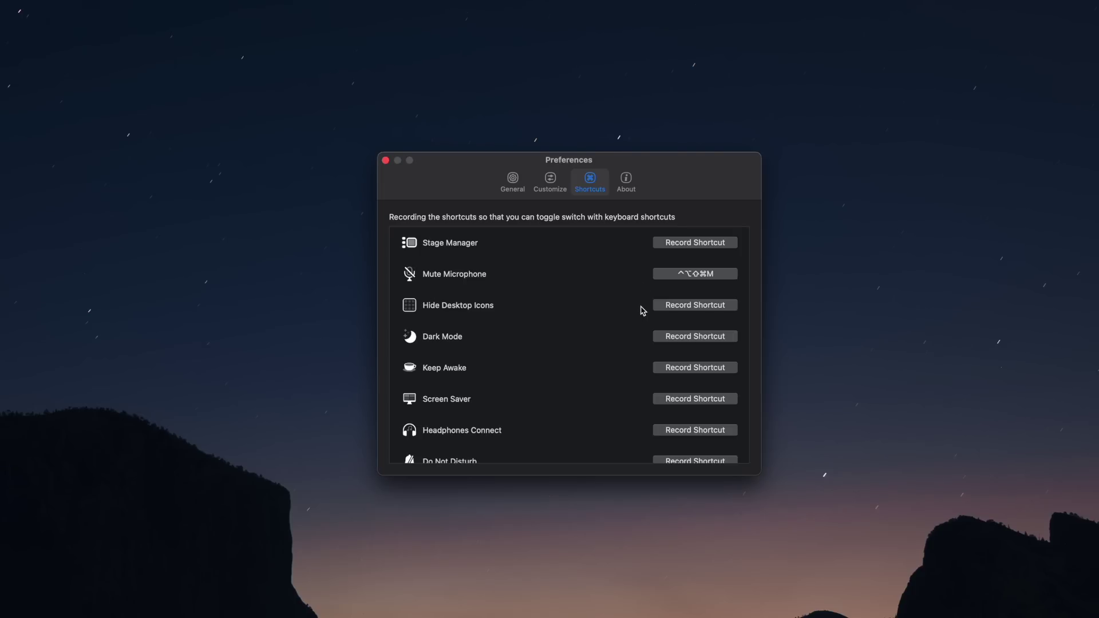
{"action": "scroll", "coordinate": [643, 310], "scroll_direction": "down", "scroll_amount": 3}
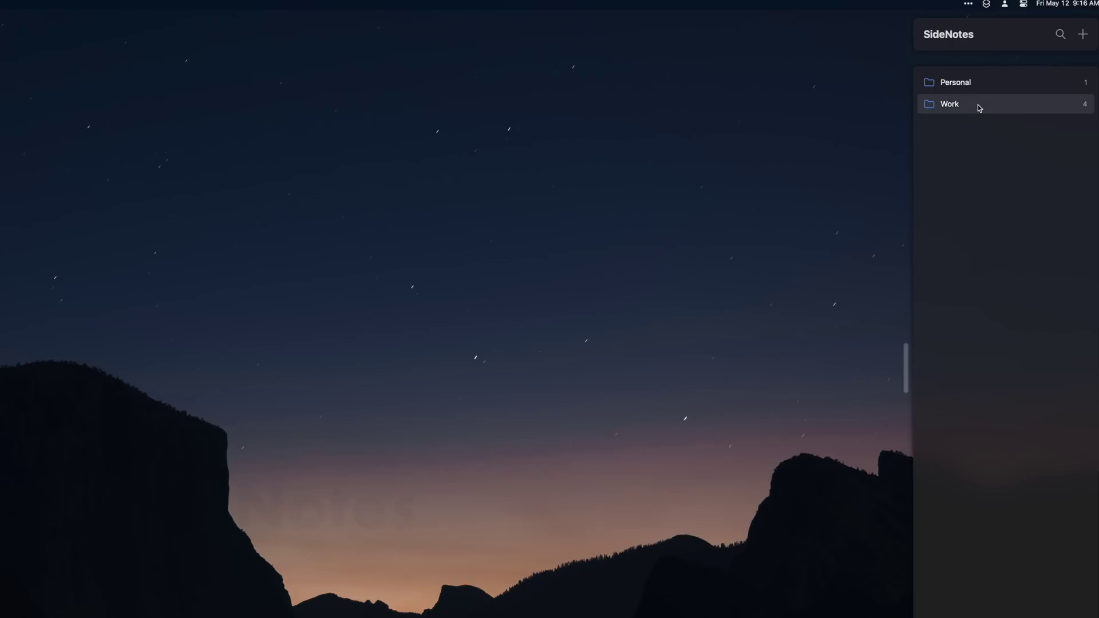
{"action": "left_click", "coordinate": [979, 109]}
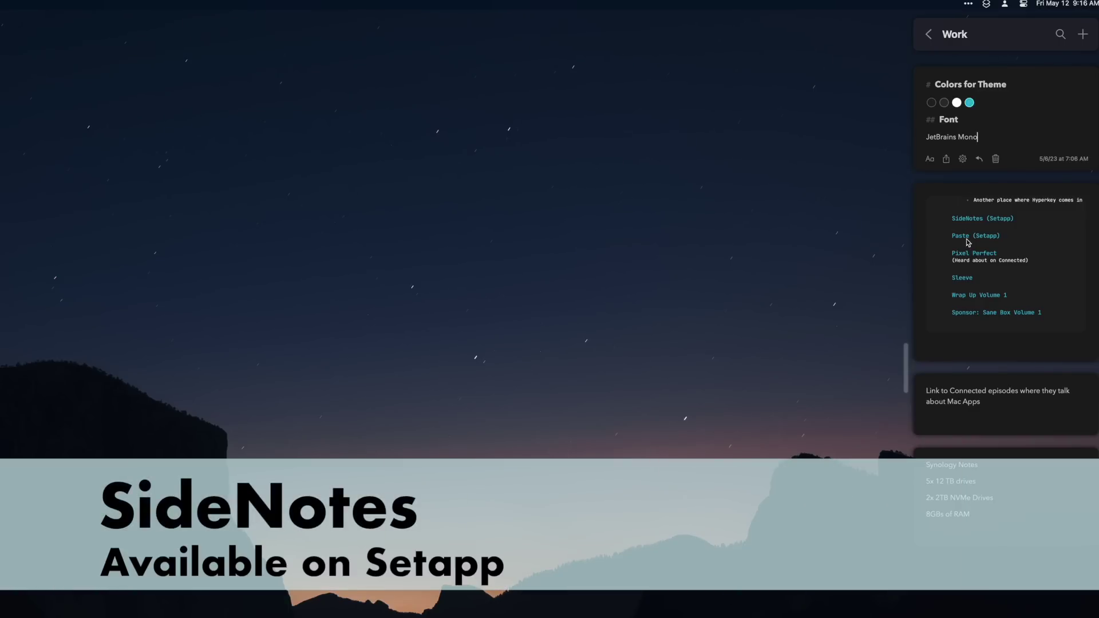
Step: Go back to SideNotes' folder list, open Personal, restore the side panel, and open Preferences
{"action": "left_click", "coordinate": [929, 34]}
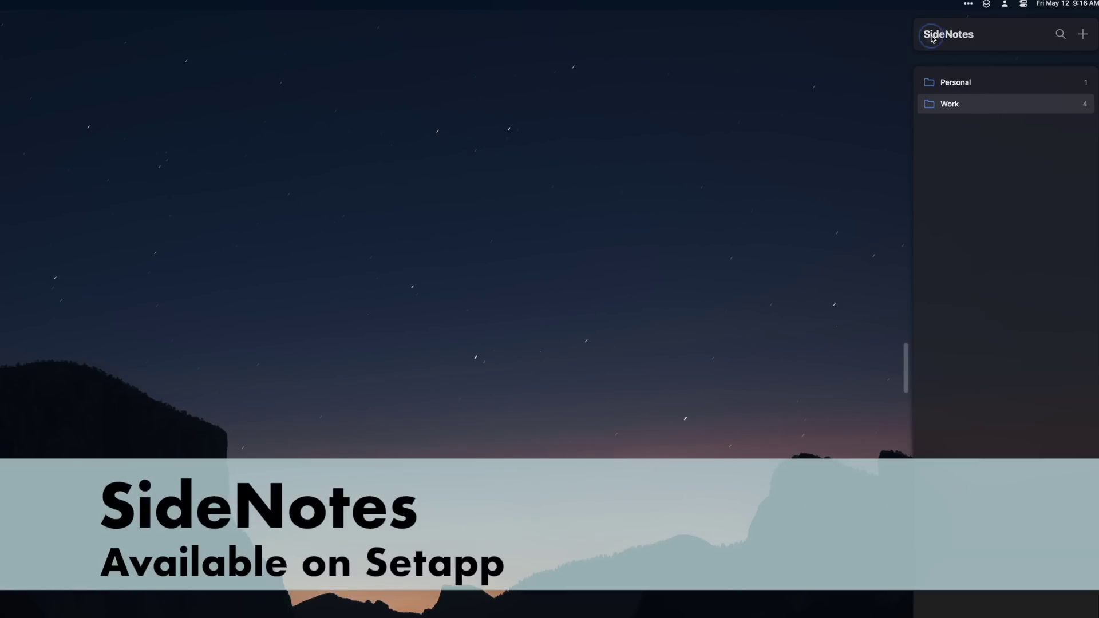
{"action": "left_click", "coordinate": [952, 85]}
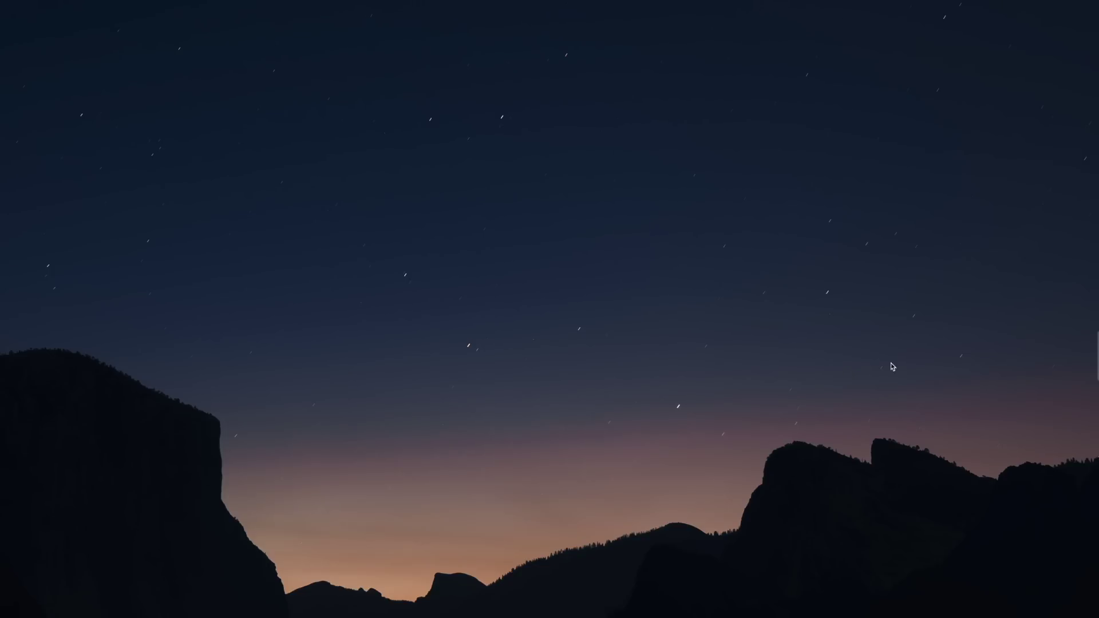
{"action": "left_click", "coordinate": [1097, 356]}
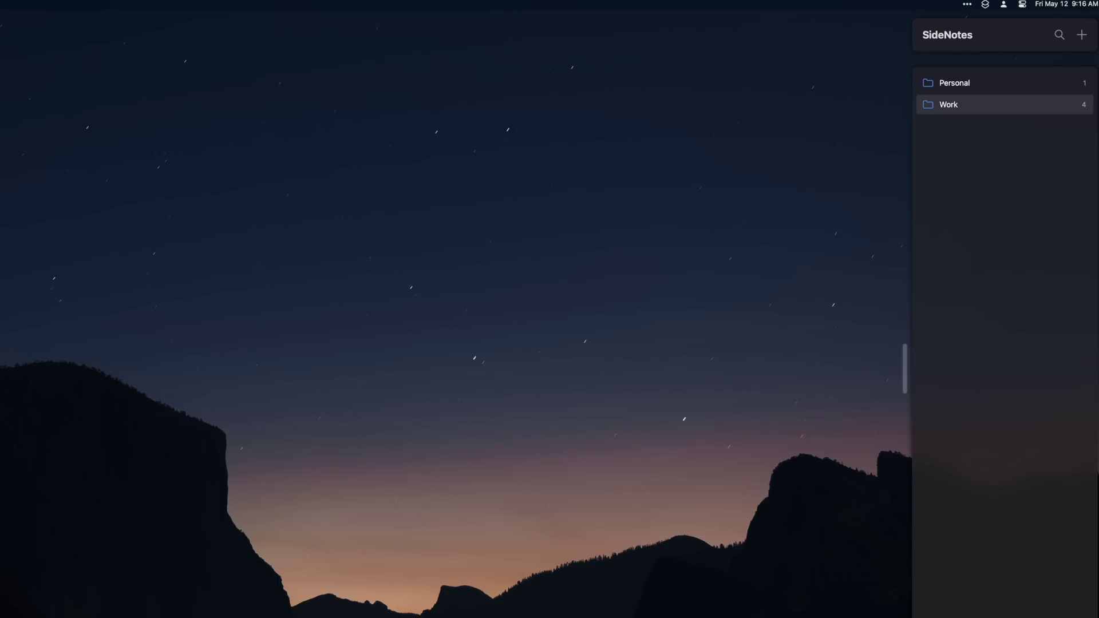
{"action": "key", "text": "super+comma"}
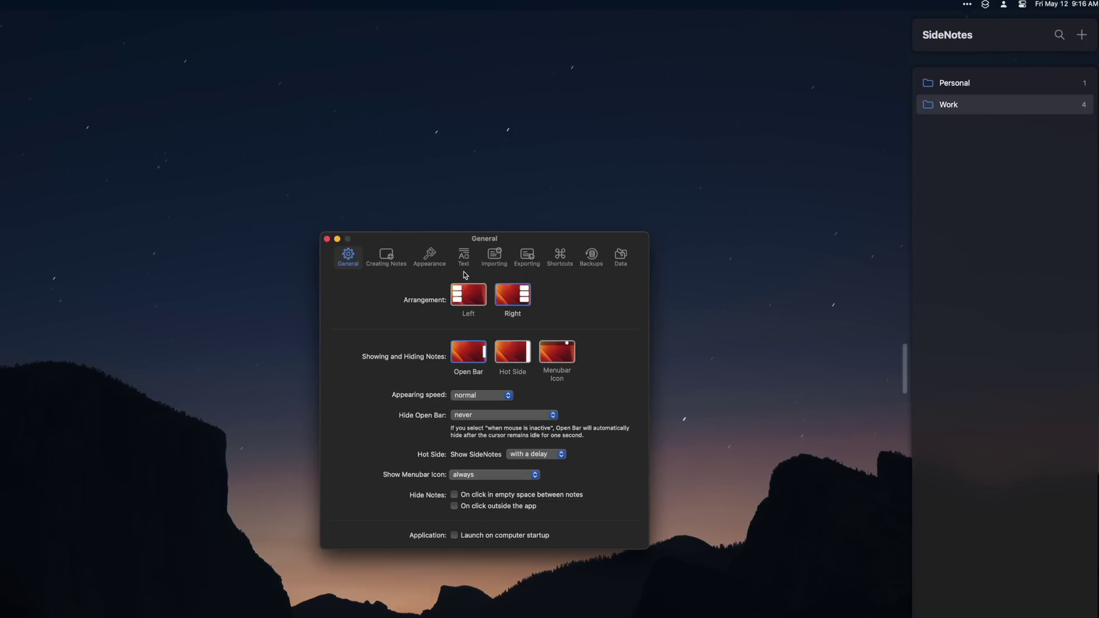
Step: Review SideNotes' Shortcuts preferences, then close the preferences window
{"action": "left_click", "coordinate": [559, 257]}
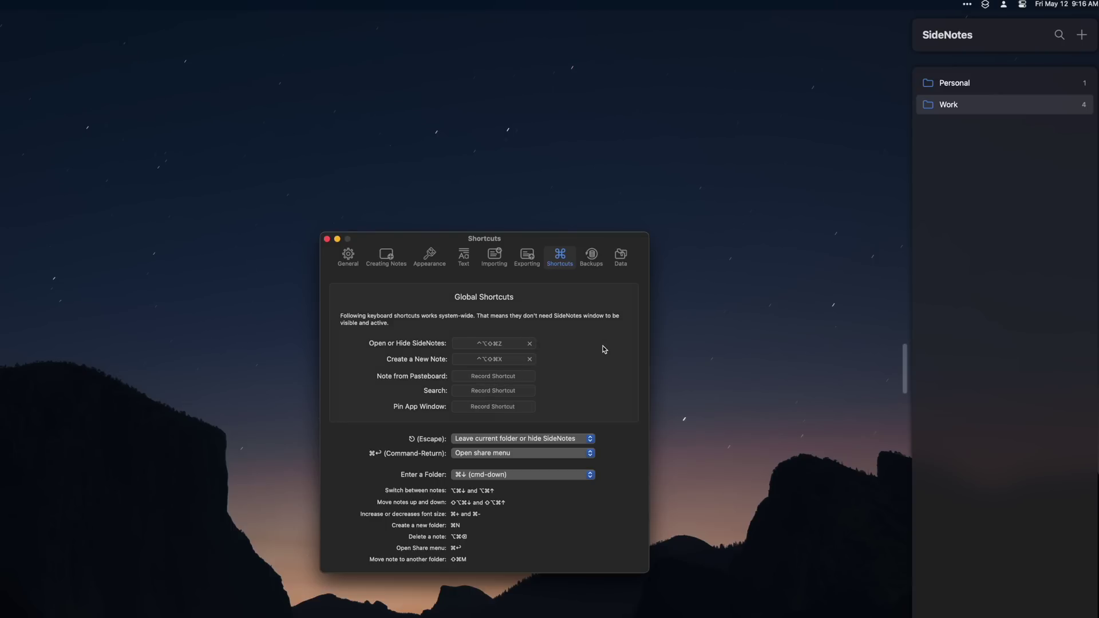
{"action": "key", "text": "super+w"}
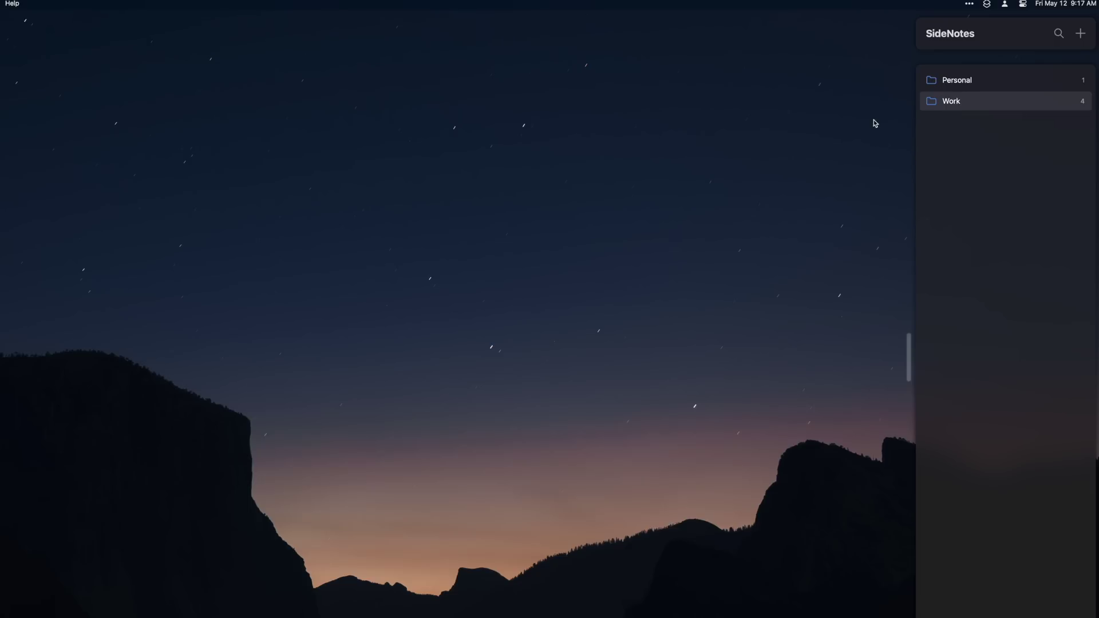
Step: Open the Work folder's notes in the SideNotes panel
{"action": "left_click", "coordinate": [931, 103]}
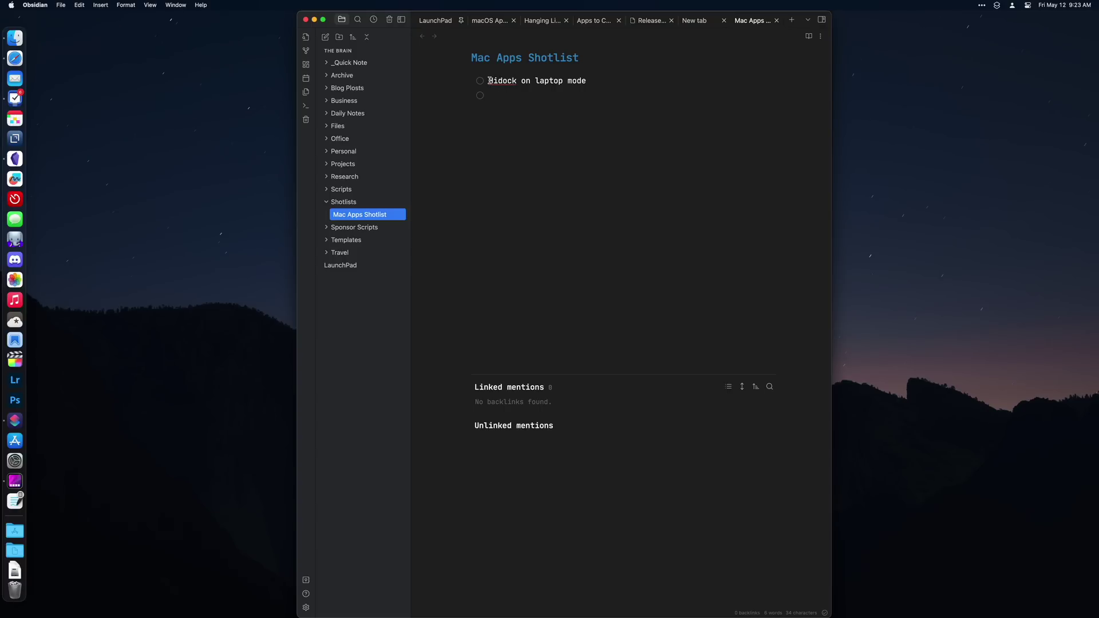
Step: Copy 'Hidock on laptop mode' into Paste's clipboard history and open Paste's Preferences
{"action": "left_click_drag", "start_coordinate": [489, 80], "coordinate": [603, 79]}
{"action": "key", "text": "super+c"}
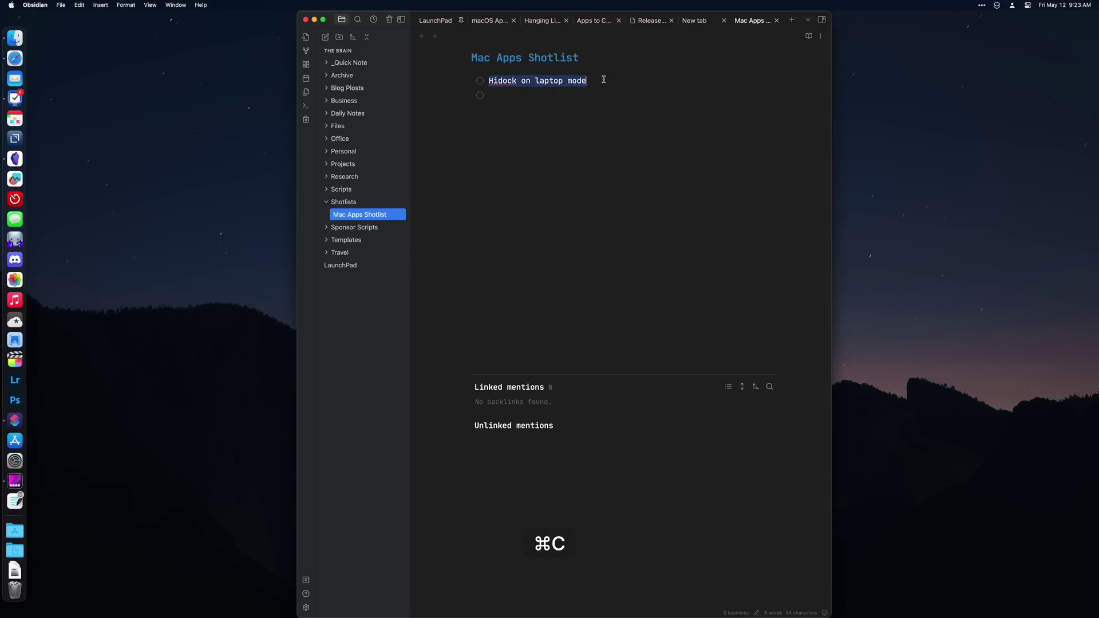
{"action": "key", "text": "ctrl+alt+shift+super+v"}
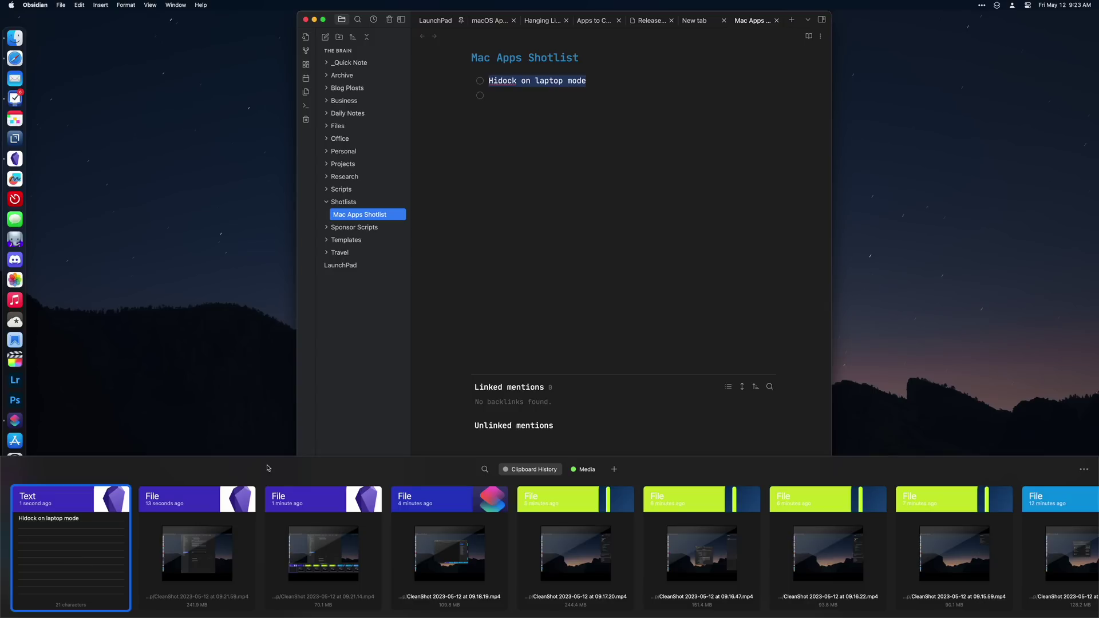
{"action": "left_click", "coordinate": [1083, 469]}
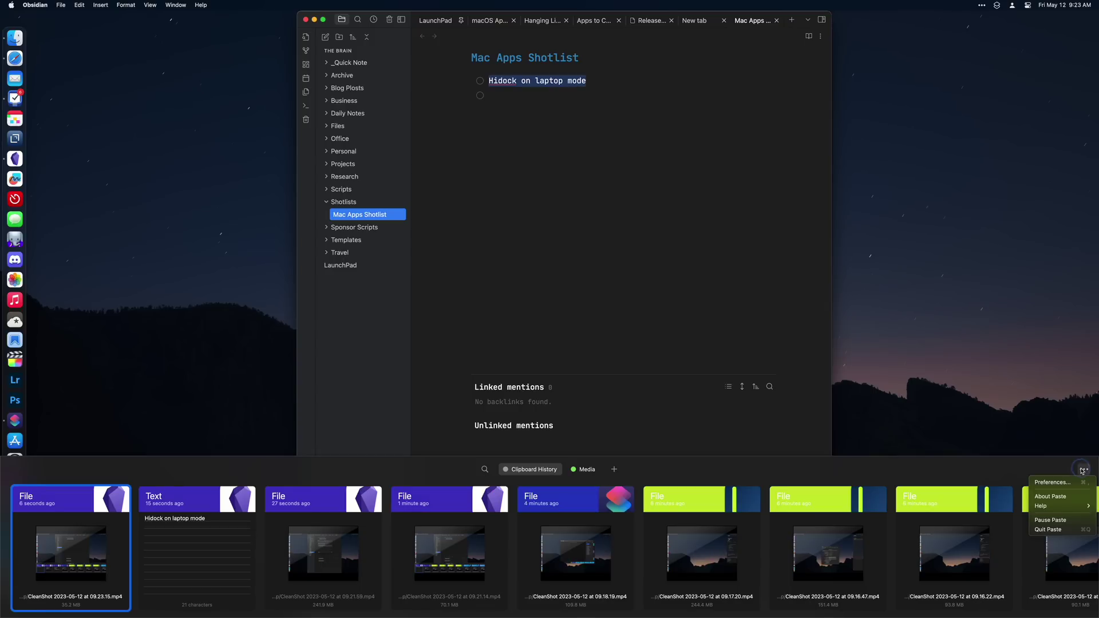
{"action": "left_click", "coordinate": [1059, 483]}
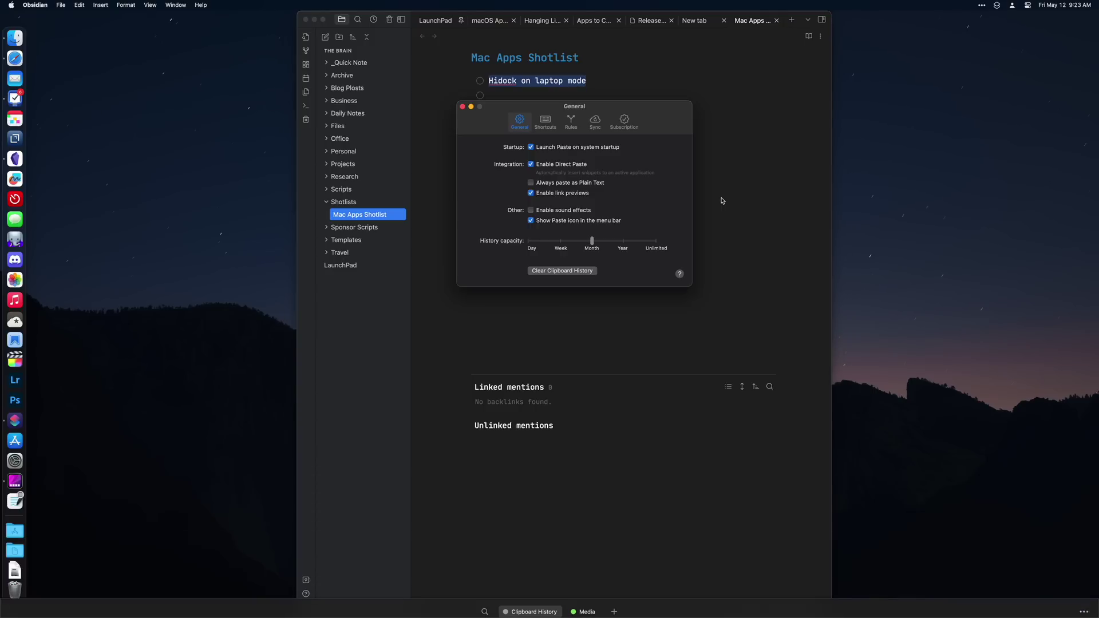
Step: Switch Paste's Preferences to the clipboard Rules settings
{"action": "left_click", "coordinate": [571, 129]}
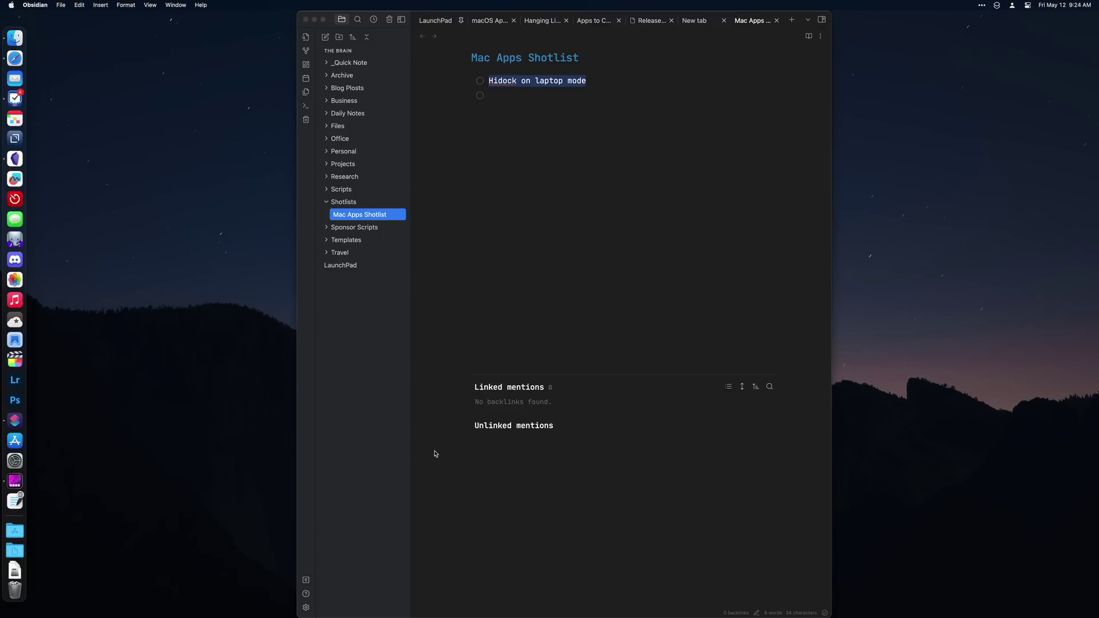
Step: Bring up Paste's clipboard history showing the #566335 colour entry
{"action": "key", "text": "ctrl+alt+shift+super+v"}
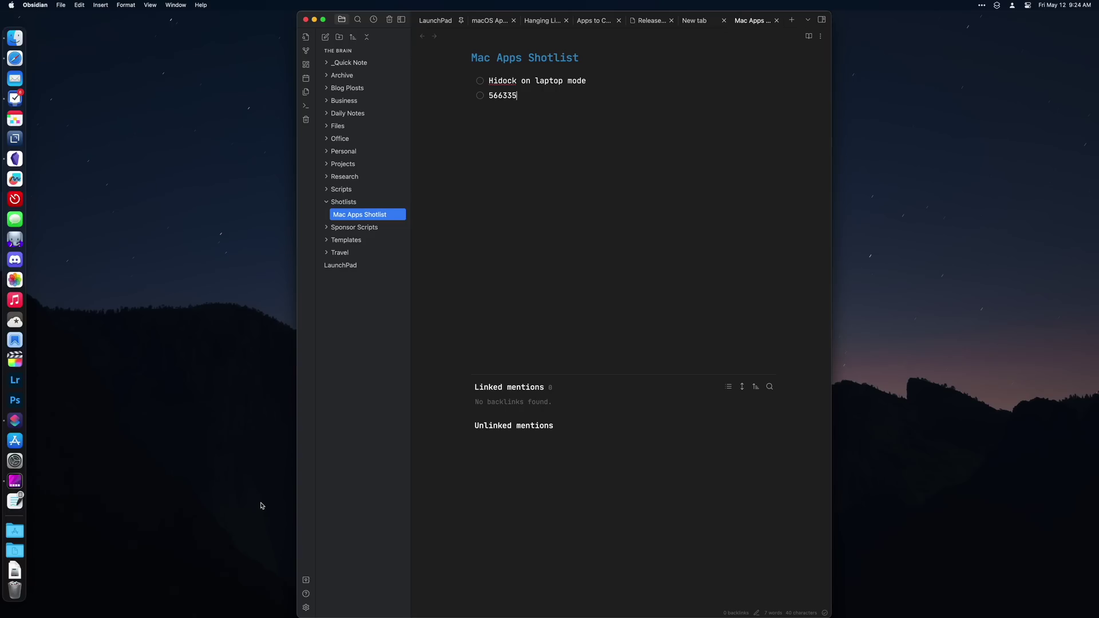
{"action": "key", "text": "ctrl+alt+shift+super+v"}
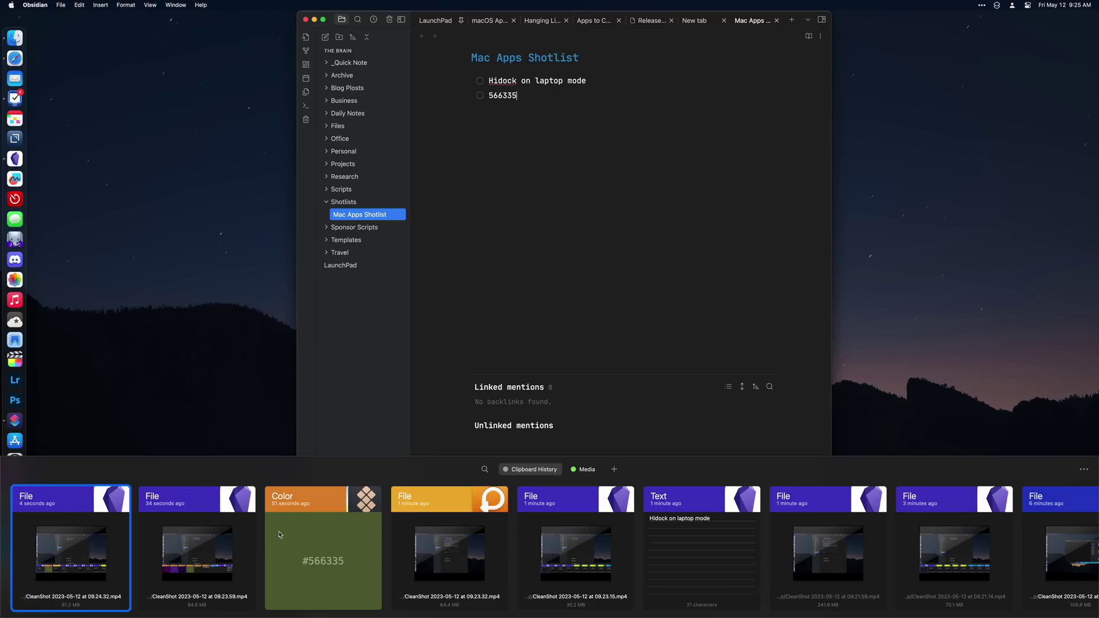
Step: Pin the second file clip to the Media pinboard and view Media's items
{"action": "right_click", "coordinate": [201, 509]}
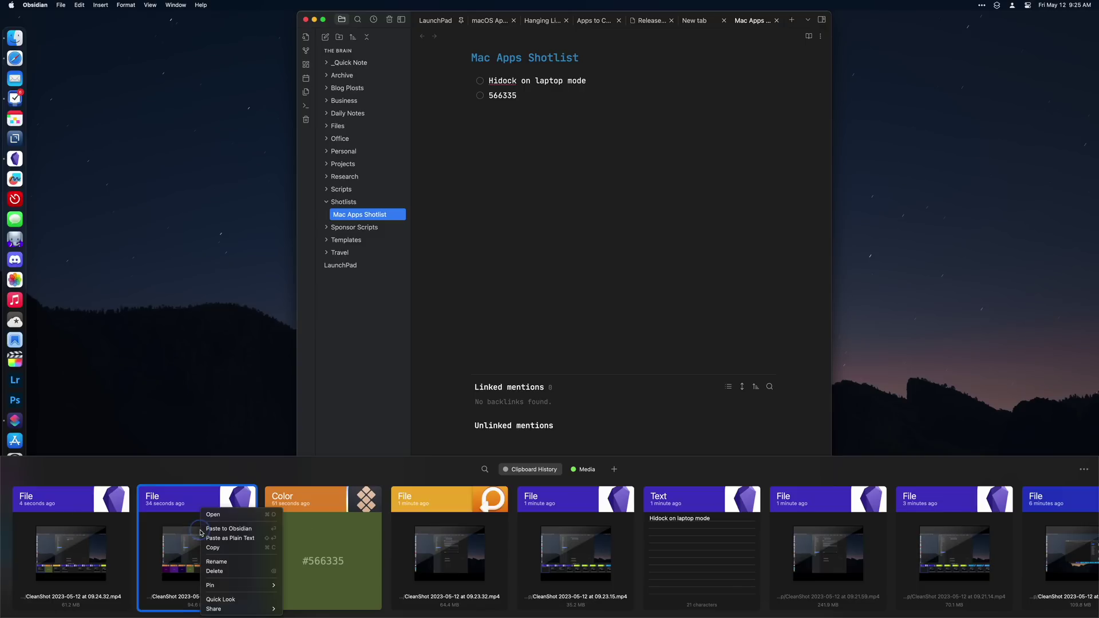
{"action": "mouse_move", "coordinate": [255, 590]}
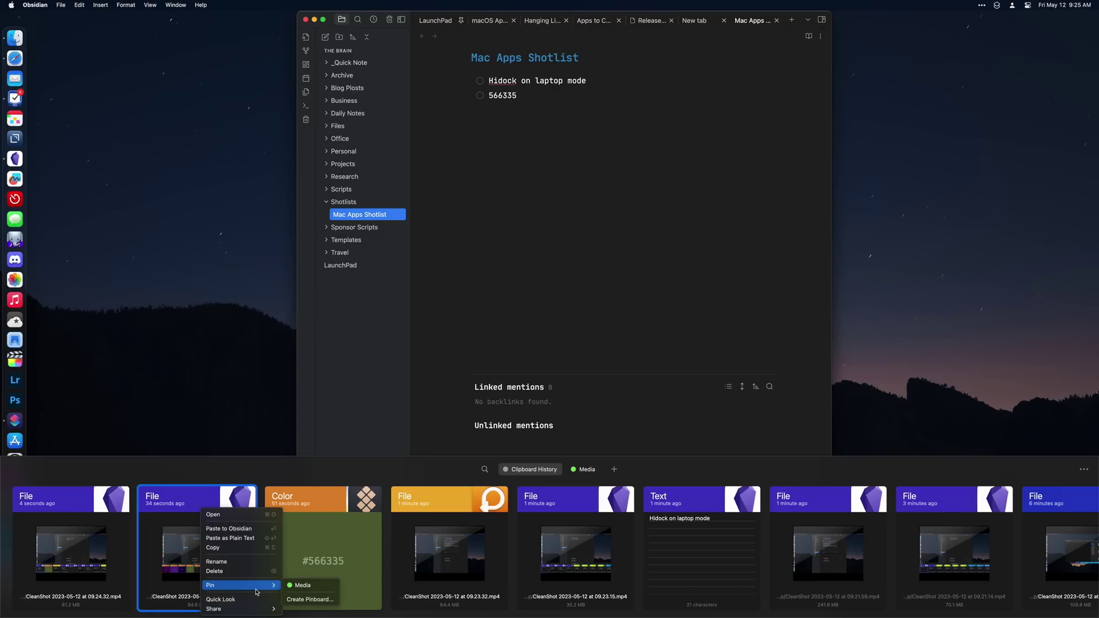
{"action": "left_click", "coordinate": [293, 585]}
{"action": "left_click", "coordinate": [583, 470]}
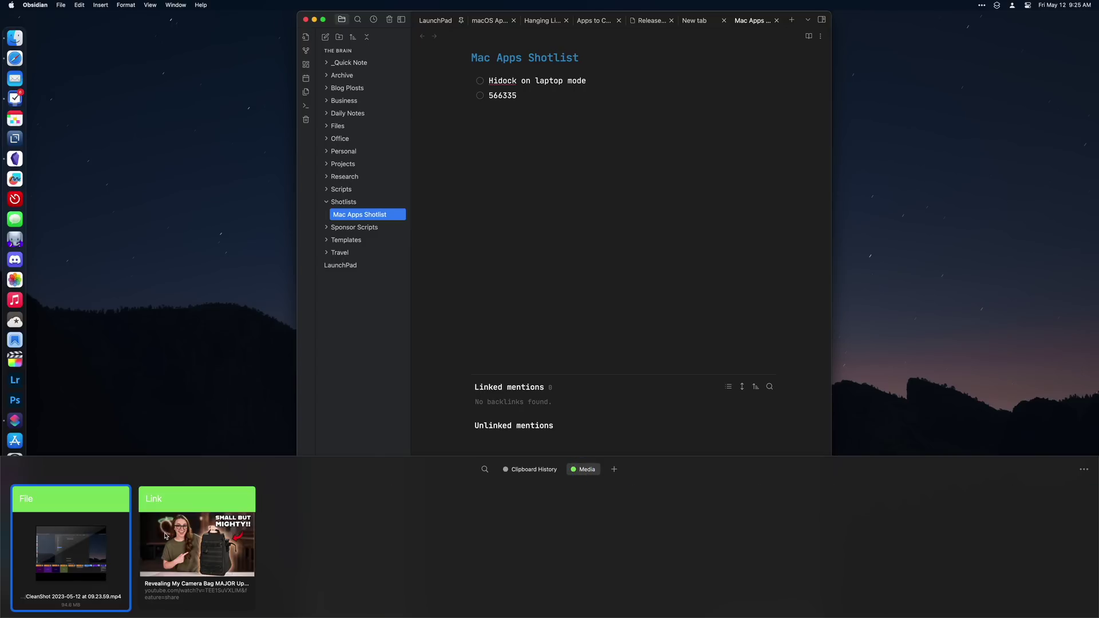
Step: Reopen Paste's clipboard history and search it for 'hid'
{"action": "key", "text": "Escape"}
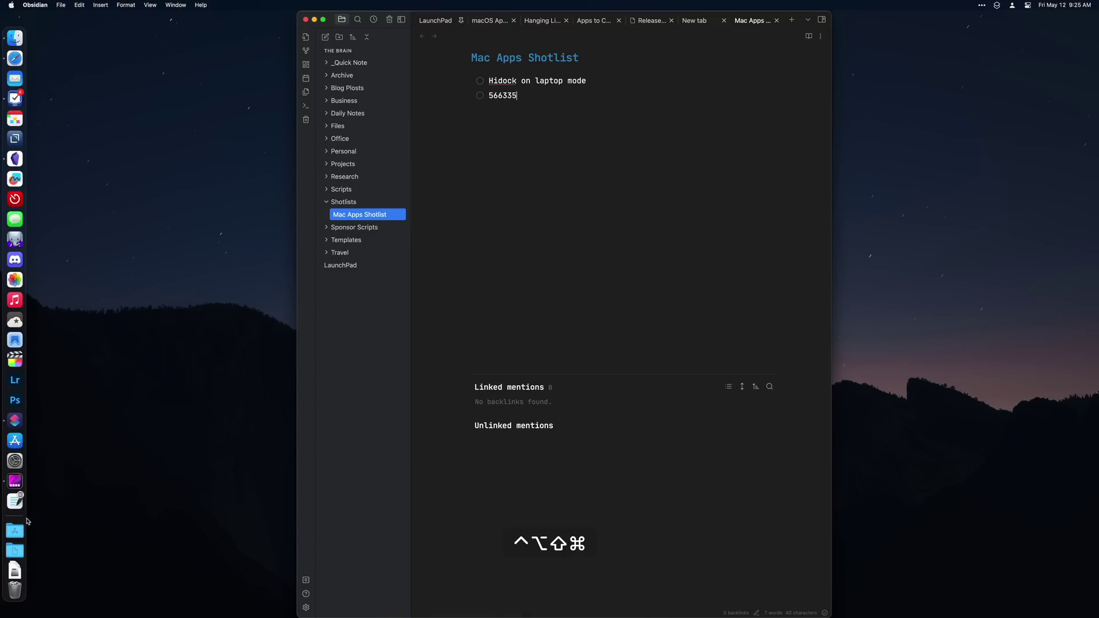
{"action": "key", "text": "ctrl+alt+shift+super+v"}
{"action": "type", "text": "hid"}
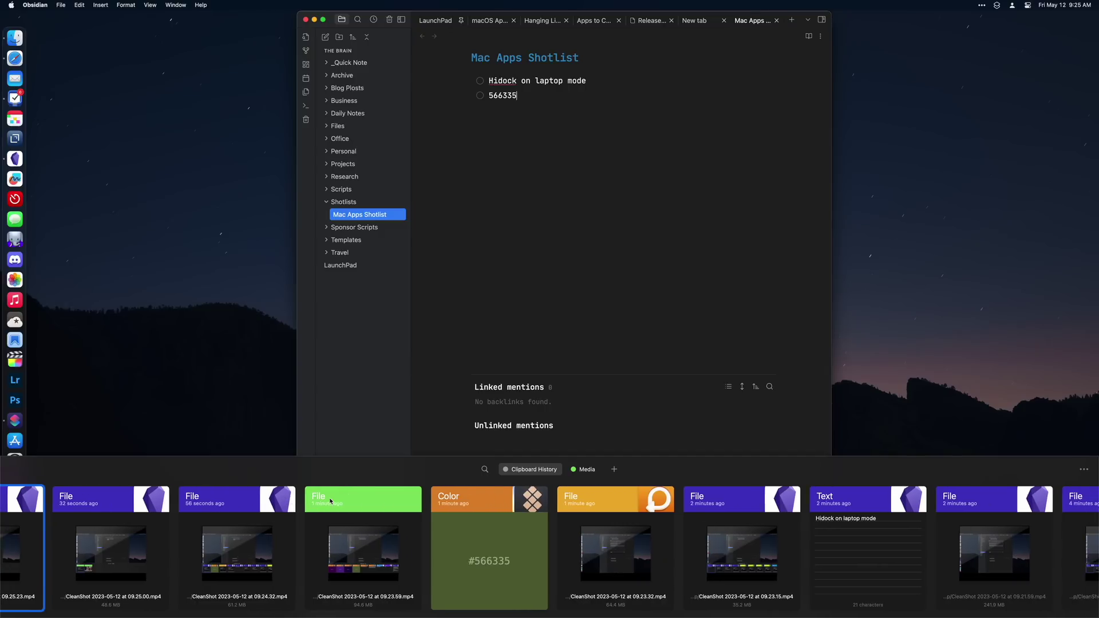
{"action": "scroll", "coordinate": [330, 501], "scroll_direction": "right", "scroll_amount": 10}
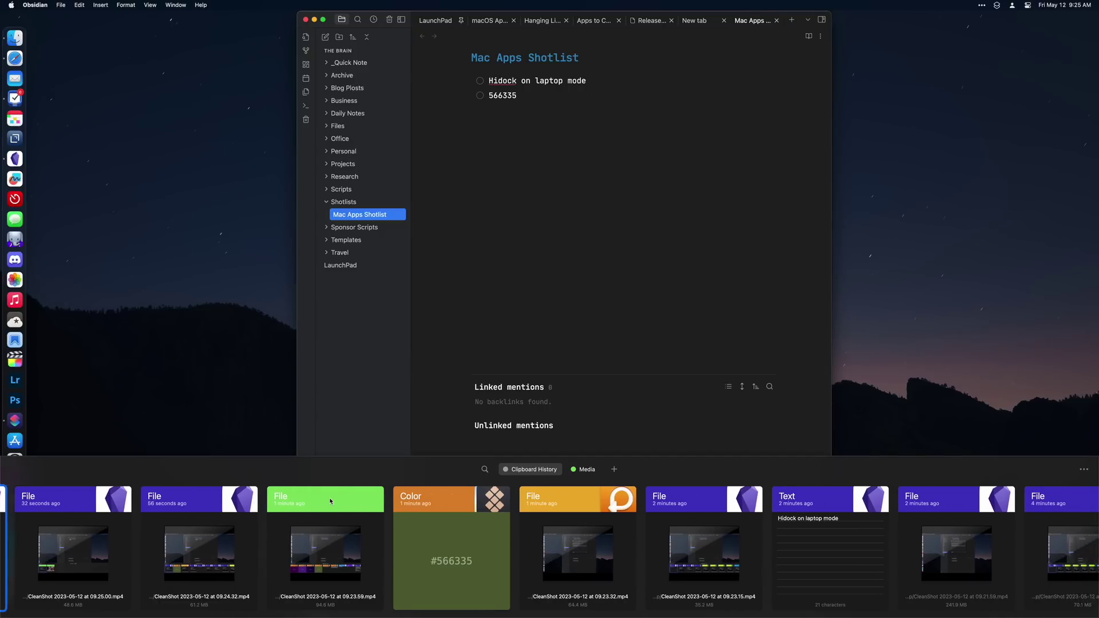
{"action": "scroll", "coordinate": [332, 501], "scroll_direction": "right", "scroll_amount": 7}
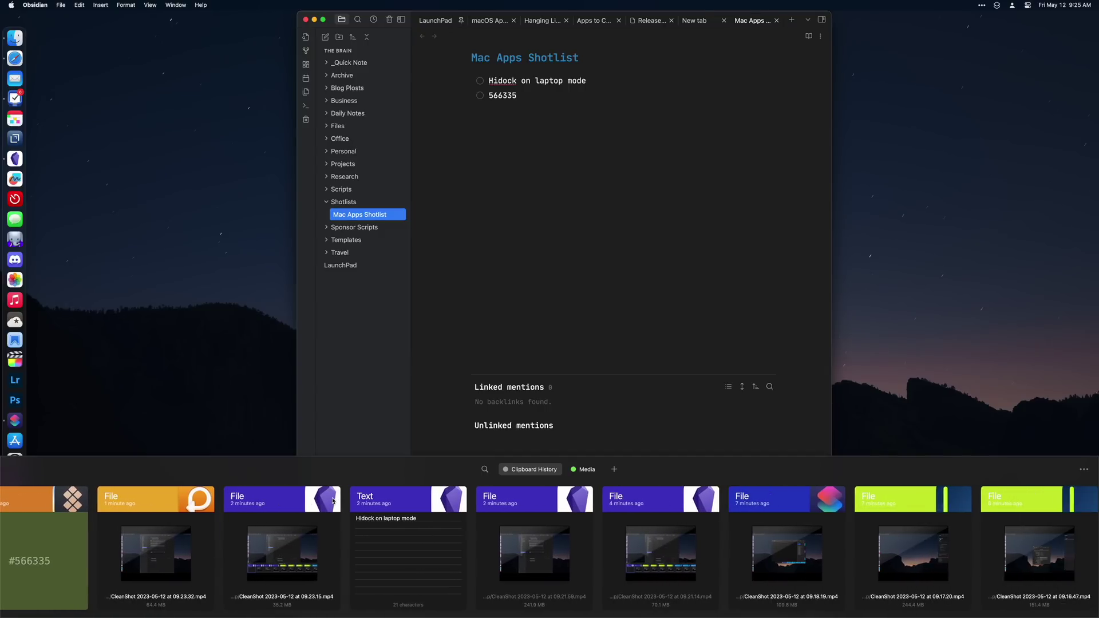
{"action": "scroll", "coordinate": [332, 502], "scroll_direction": "right", "scroll_amount": 3}
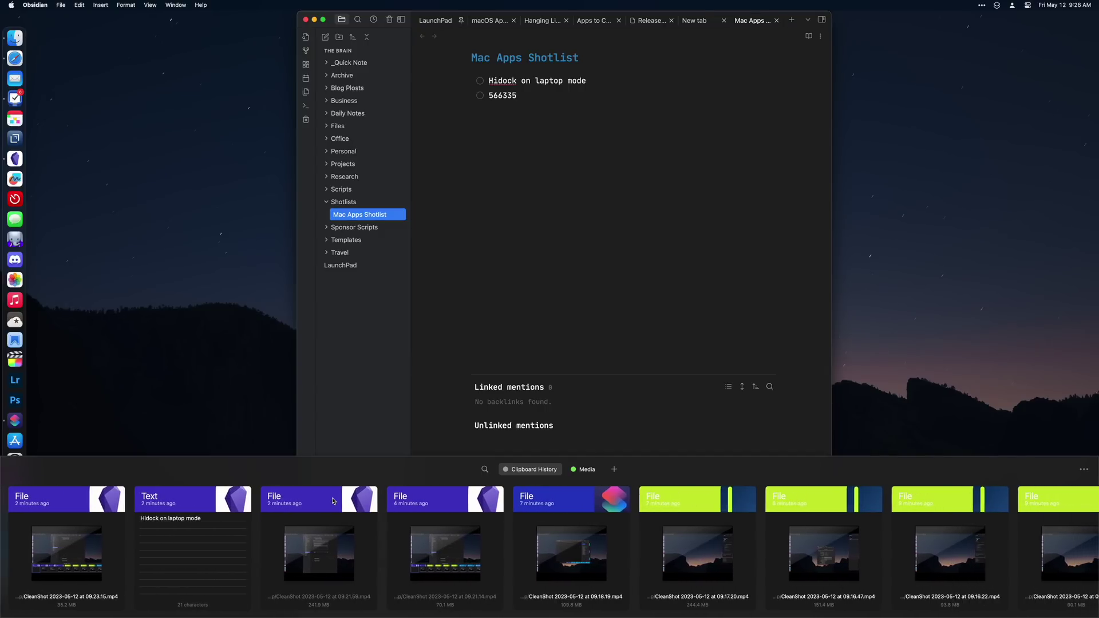
{"action": "scroll", "coordinate": [420, 531], "scroll_direction": "right", "scroll_amount": 5}
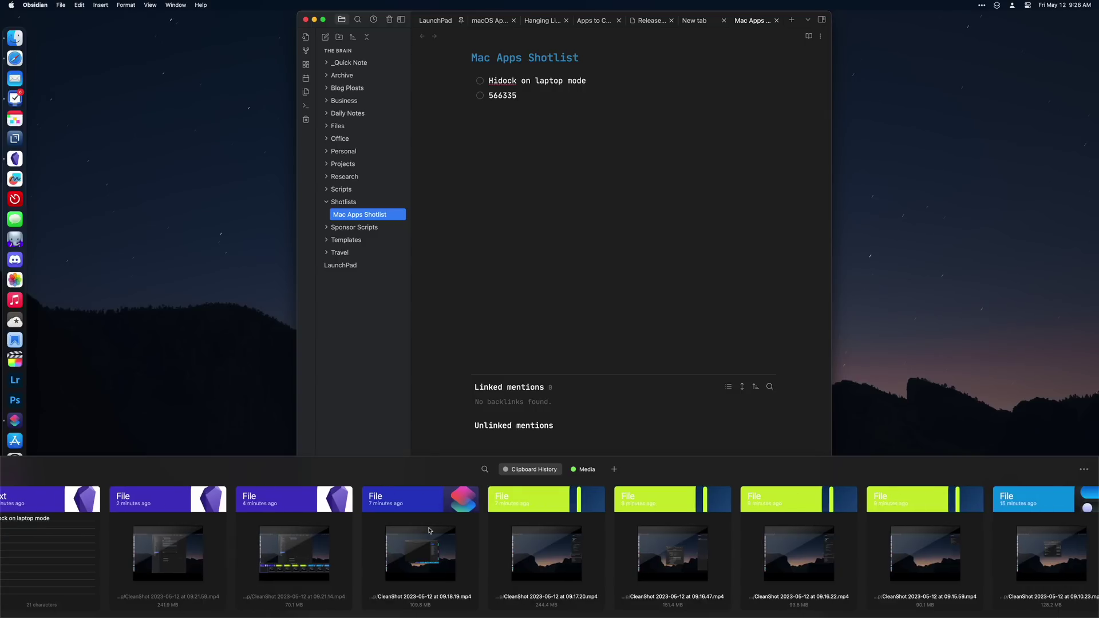
{"action": "scroll", "coordinate": [828, 521], "scroll_direction": "right", "scroll_amount": 3}
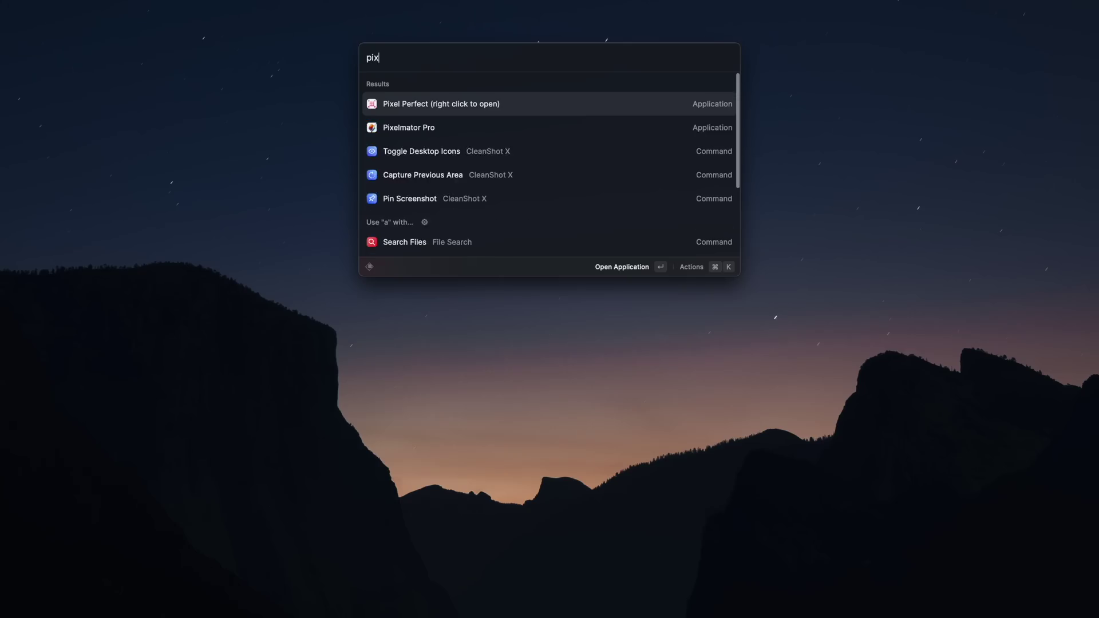
Step: Launch Pixel Perfect from the launcher search and open the Always Sunny podcast in Overcast
{"action": "type", "text": "el"}
{"action": "key", "text": "Return"}
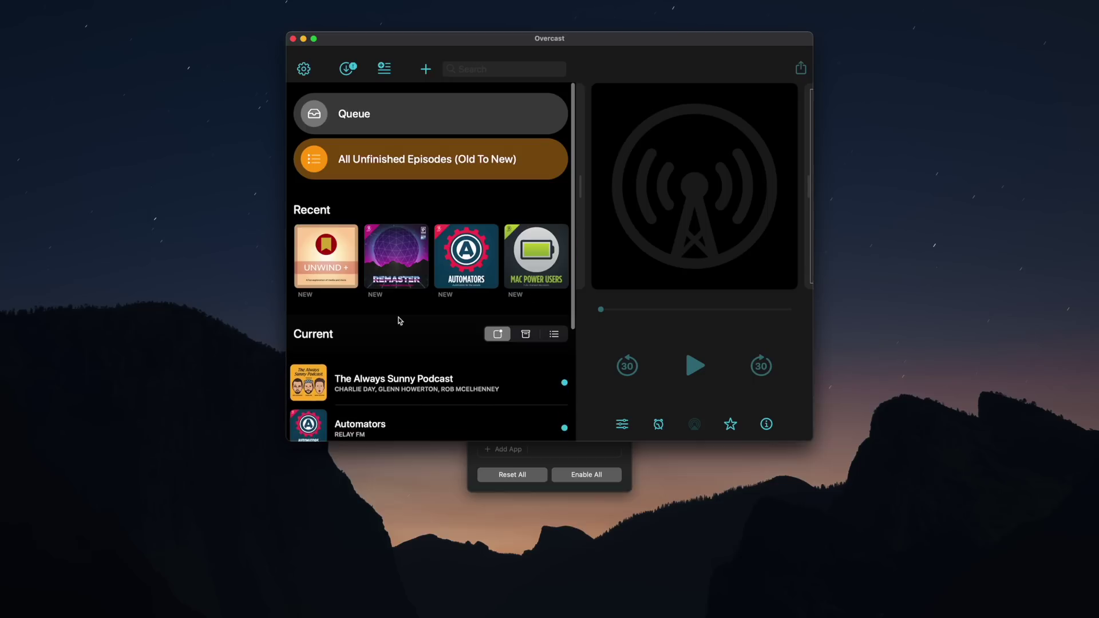
{"action": "scroll", "coordinate": [392, 298], "scroll_direction": "down", "scroll_amount": 3}
{"action": "left_click", "coordinate": [392, 301]}
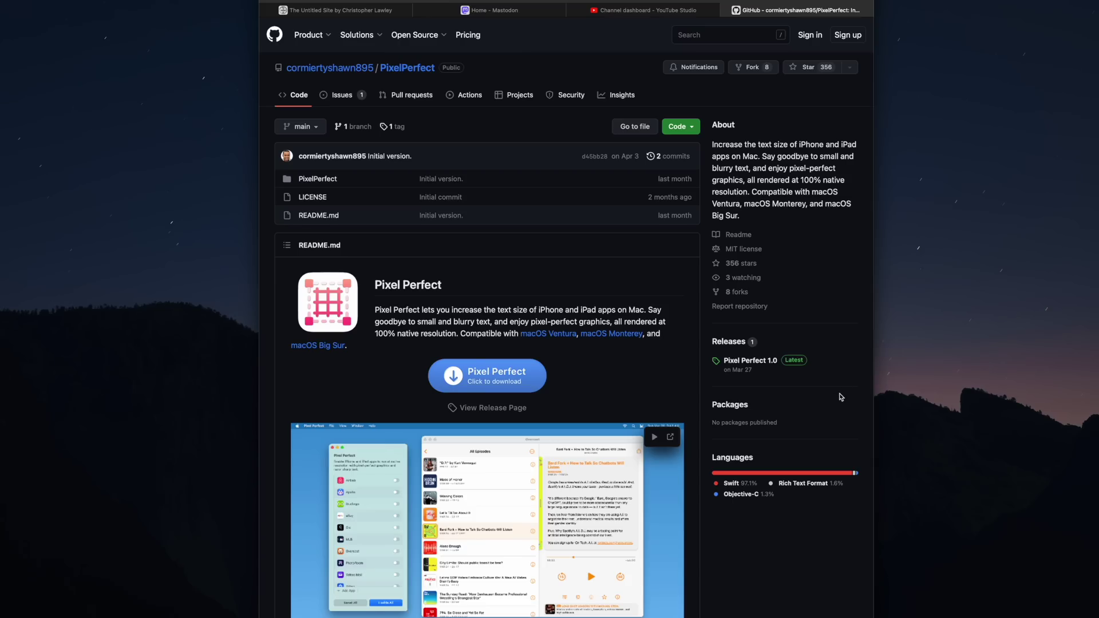
{"action": "scroll", "coordinate": [844, 392], "scroll_direction": "down", "scroll_amount": 5}
{"action": "scroll", "coordinate": [839, 397], "scroll_direction": "down", "scroll_amount": 2}
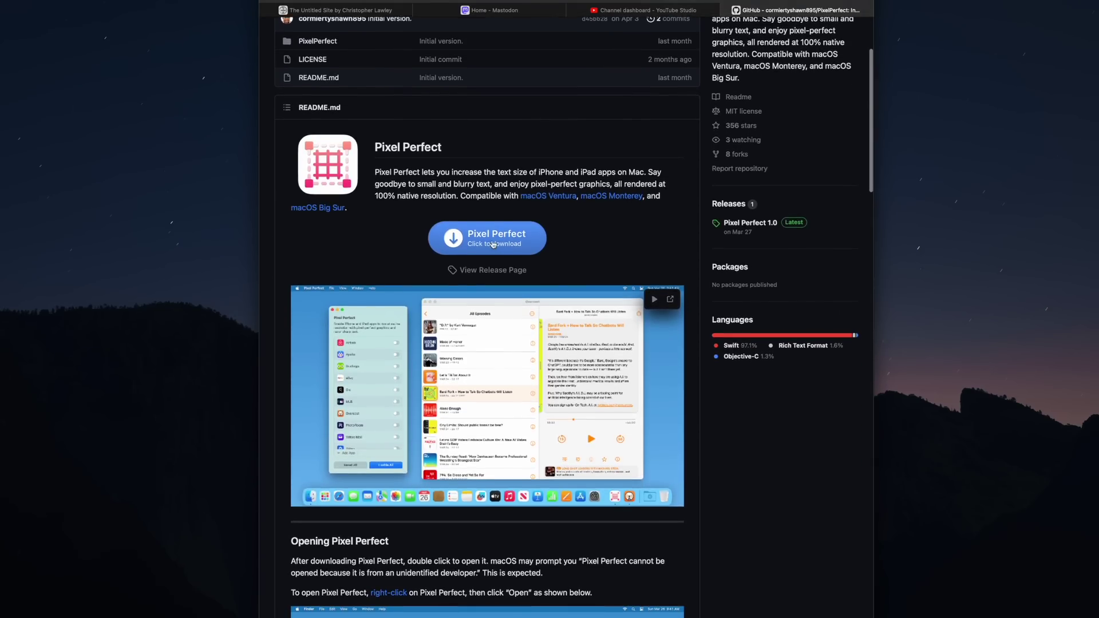
{"action": "scroll", "coordinate": [592, 502], "scroll_direction": "down", "scroll_amount": 8}
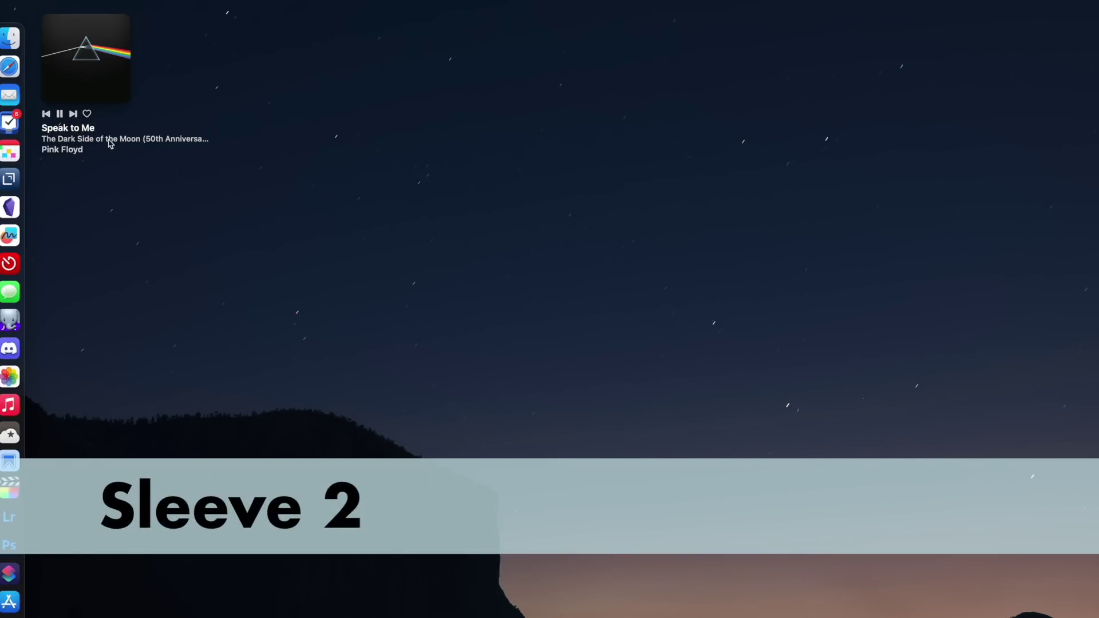
Step: Love 'Speak to Me', then toggle the widget's Position between Above all windows and Keep on Desktop, ending on Keep on Desktop
{"action": "left_click", "coordinate": [87, 114]}
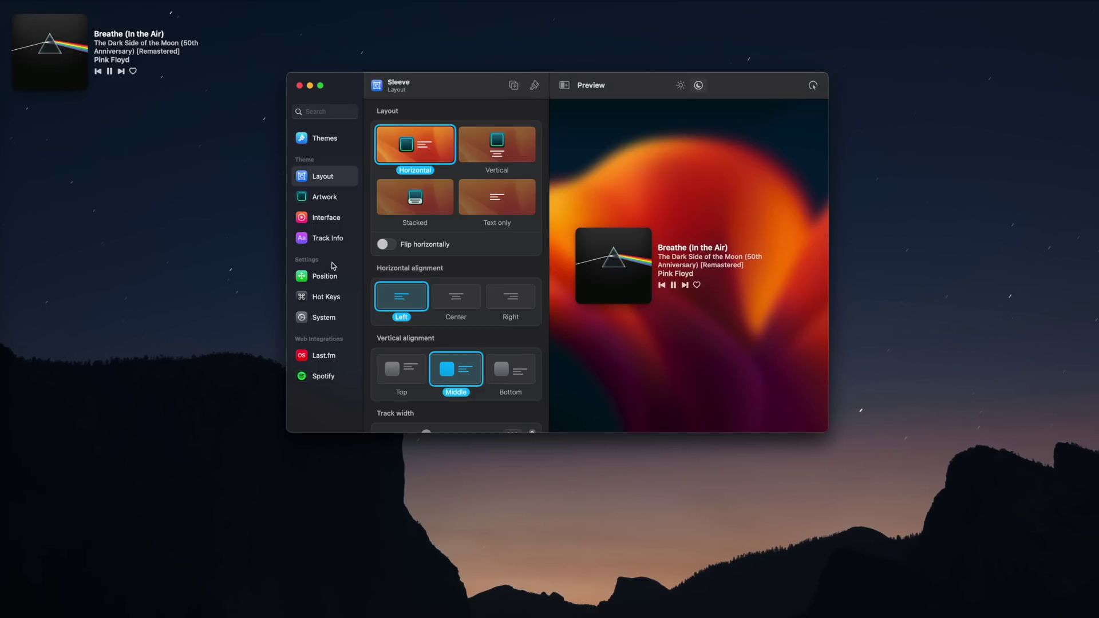
{"action": "left_click", "coordinate": [334, 279]}
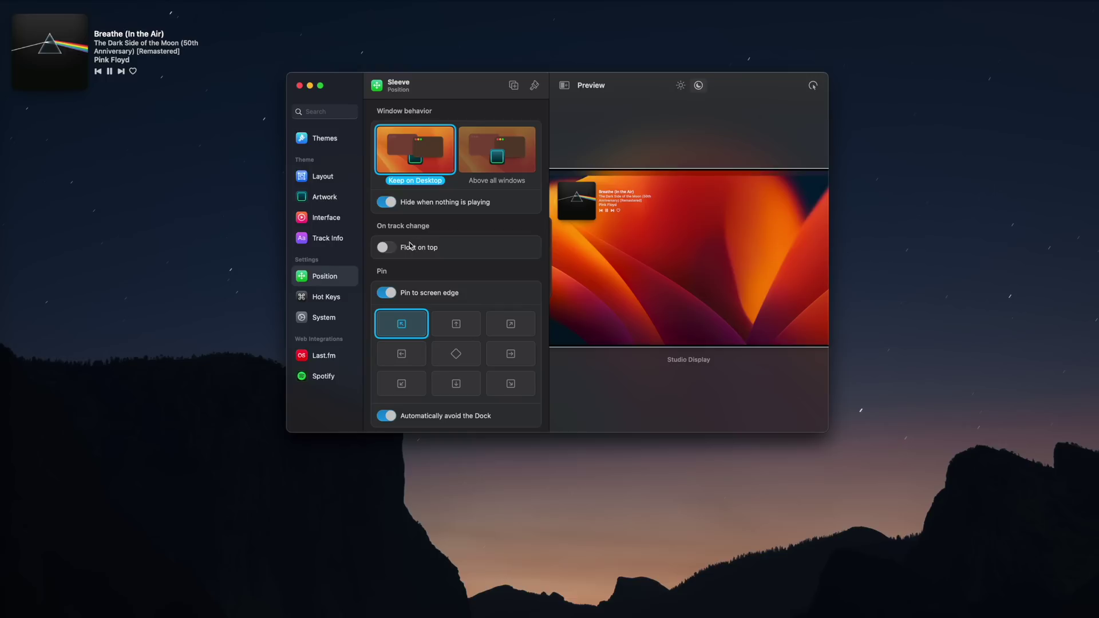
{"action": "left_click", "coordinate": [473, 176]}
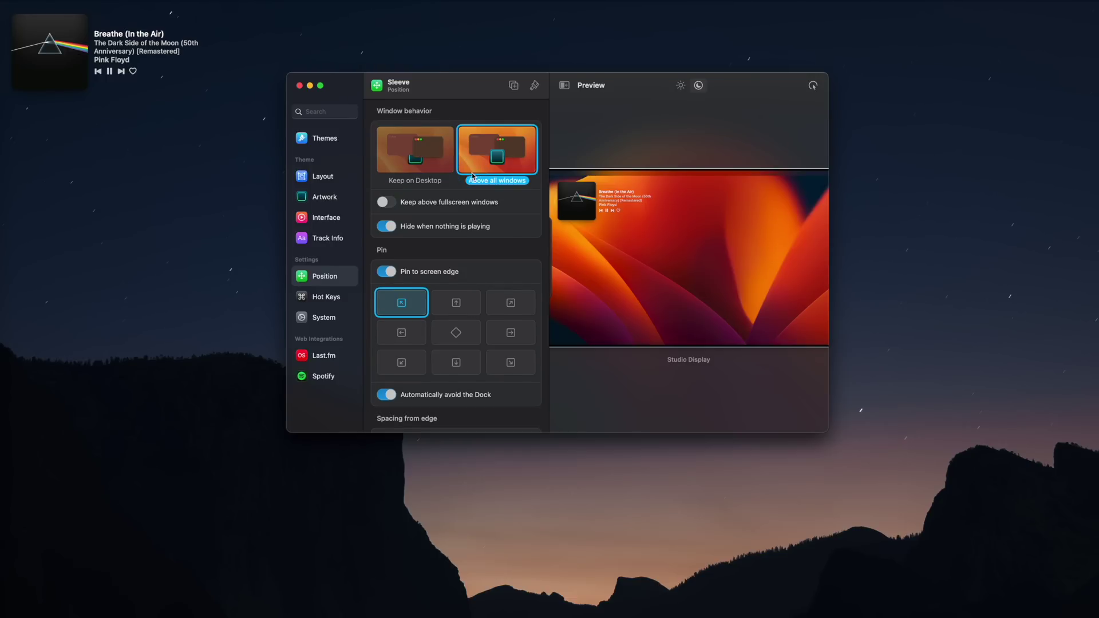
{"action": "left_click", "coordinate": [425, 167]}
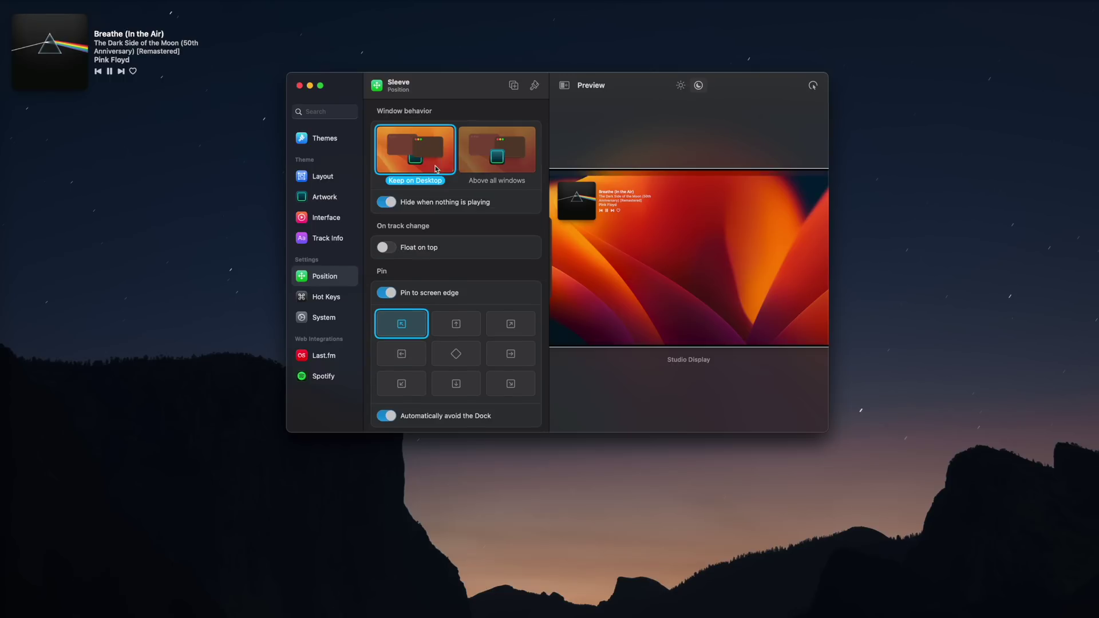
{"action": "left_click", "coordinate": [491, 165]}
{"action": "left_click", "coordinate": [417, 162]}
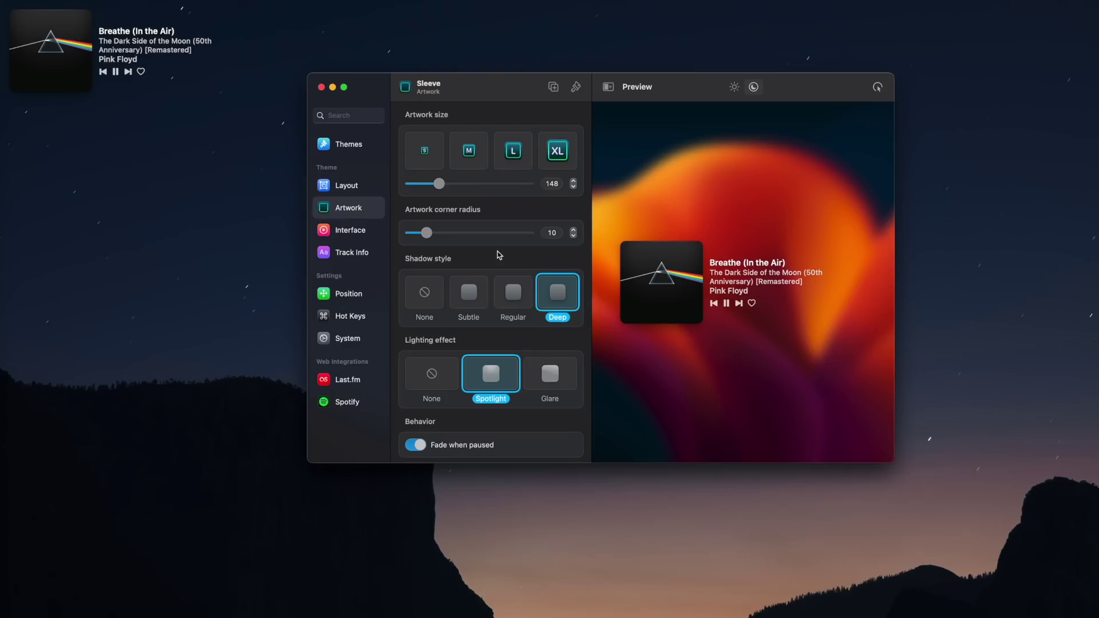
Step: Set the Interface Controls size to Large and turn on 'Show a backdrop' behind the widget
{"action": "scroll", "coordinate": [493, 257], "scroll_direction": "down", "scroll_amount": 1}
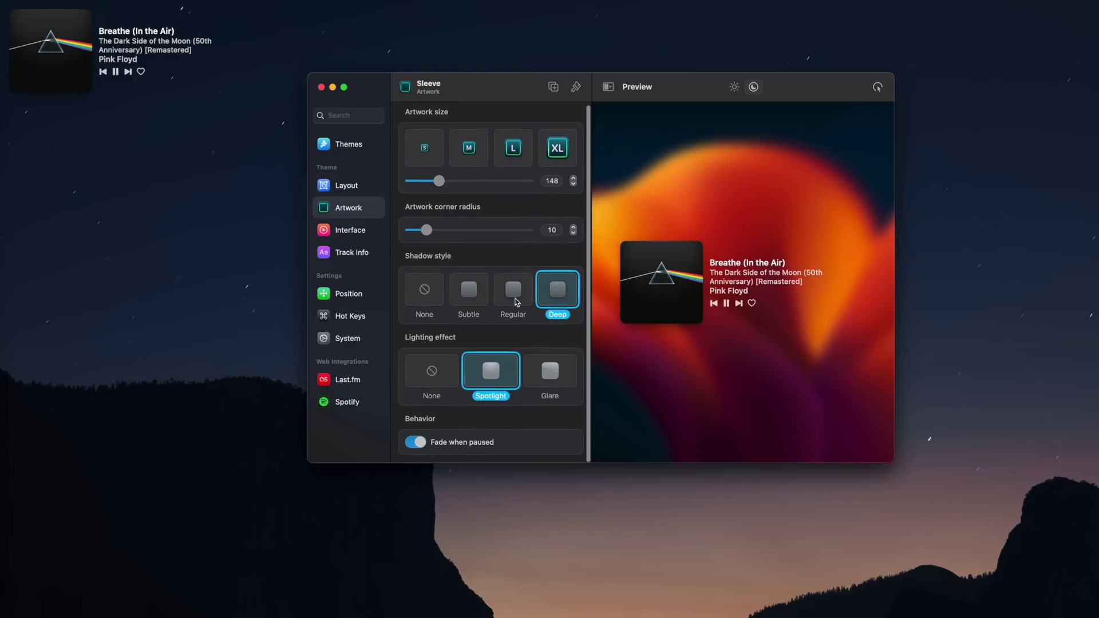
{"action": "left_click", "coordinate": [369, 231]}
{"action": "scroll", "coordinate": [452, 301], "scroll_direction": "down", "scroll_amount": 1}
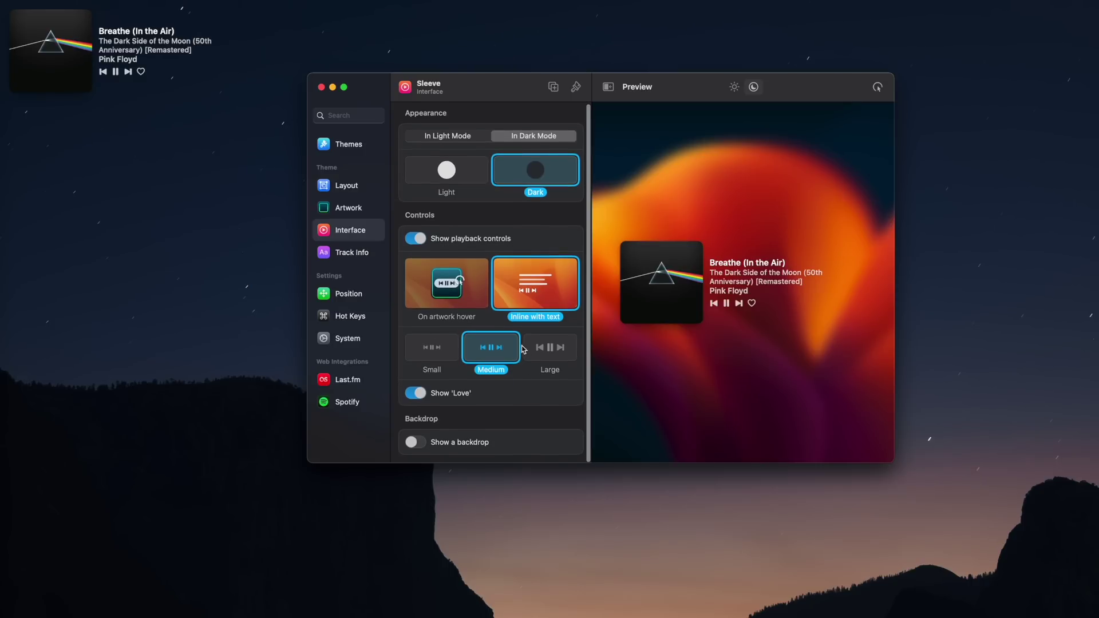
{"action": "left_click", "coordinate": [545, 359]}
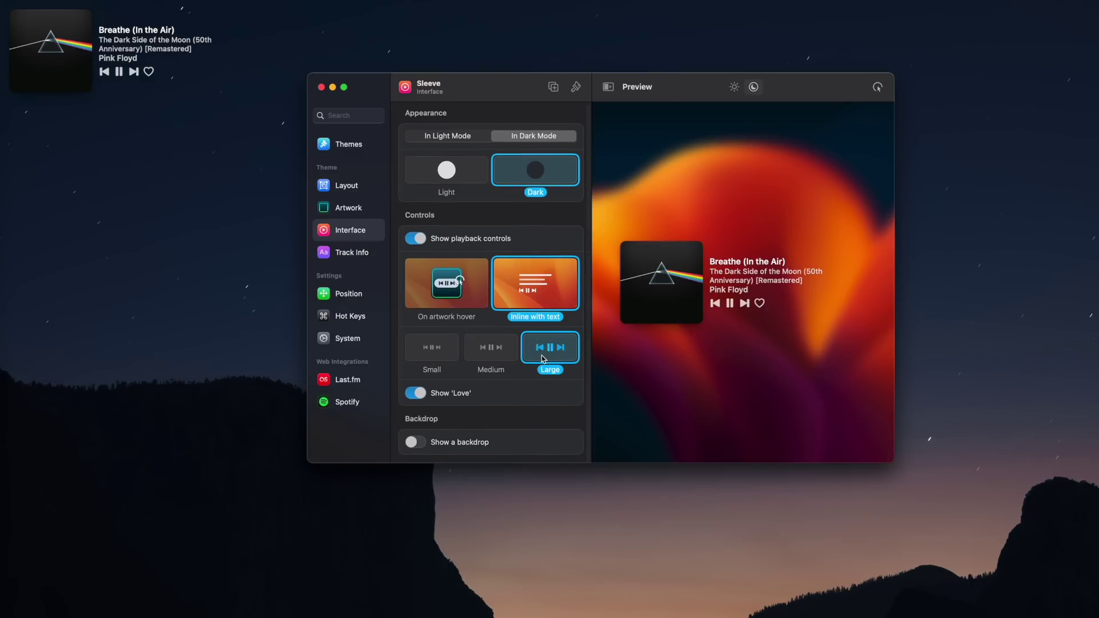
{"action": "scroll", "coordinate": [496, 409], "scroll_direction": "down", "scroll_amount": 1}
{"action": "left_click", "coordinate": [416, 442]}
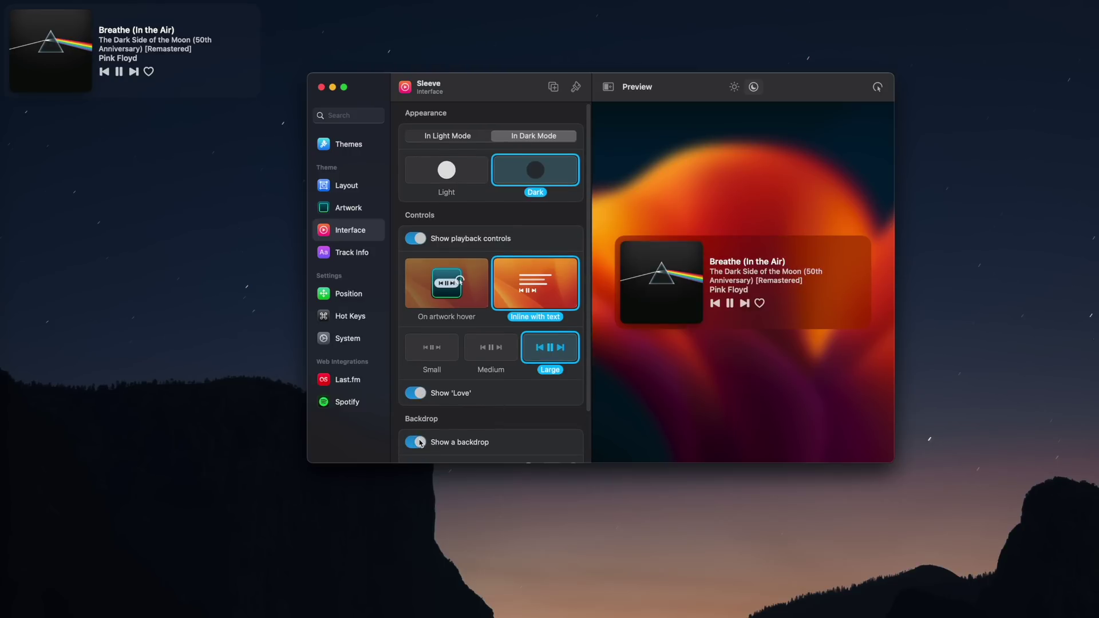